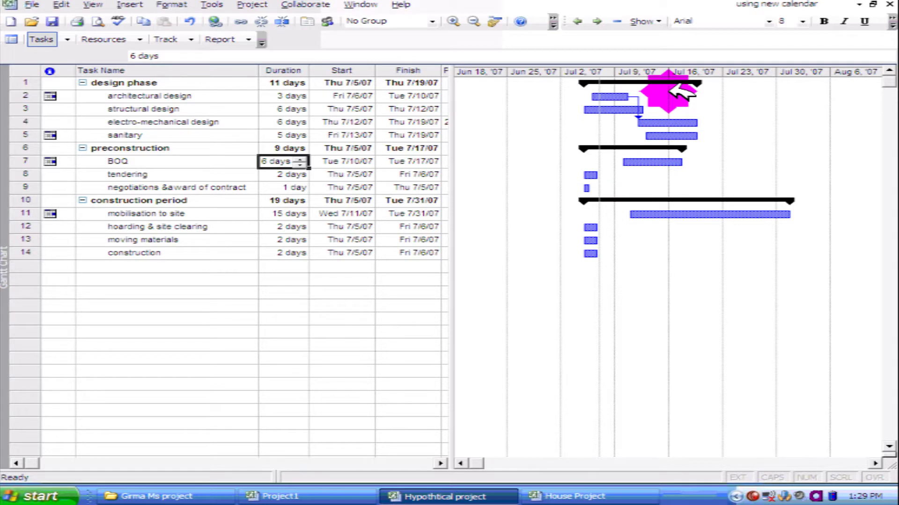
mouse_move(582, 80)
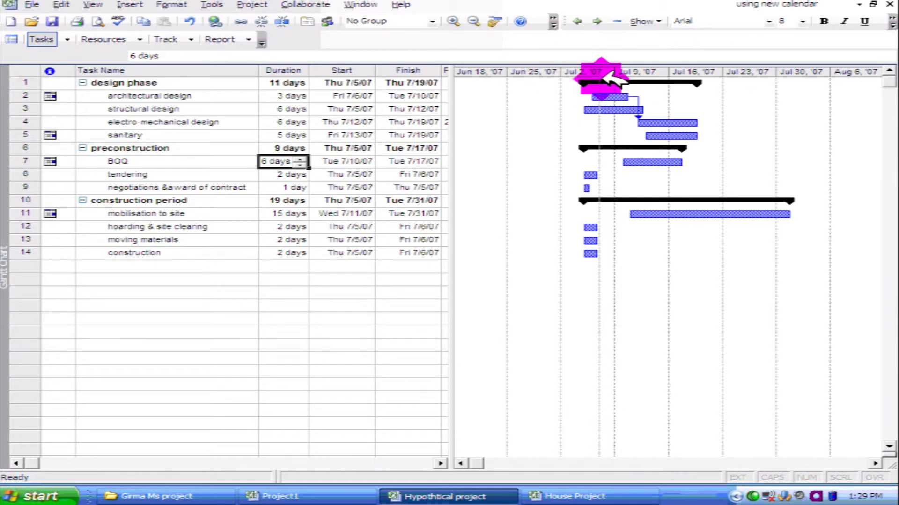
right_click(543, 71)
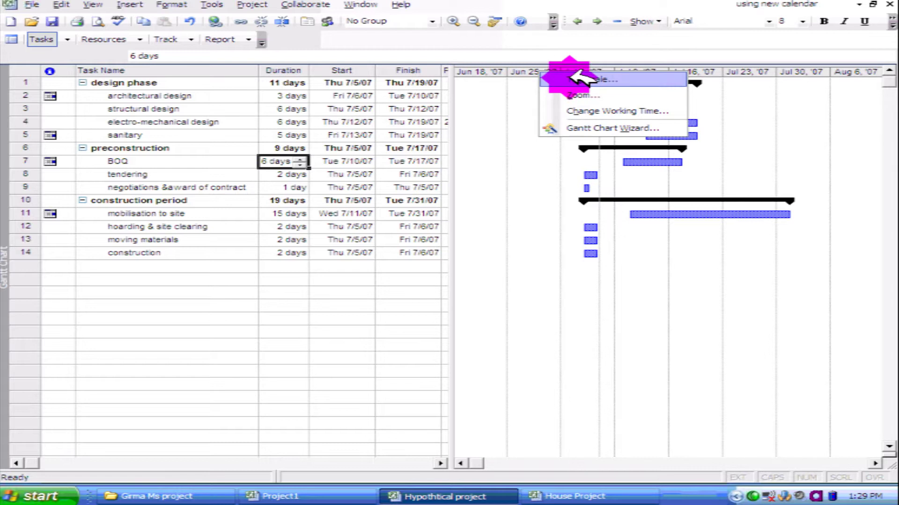
click(525, 66)
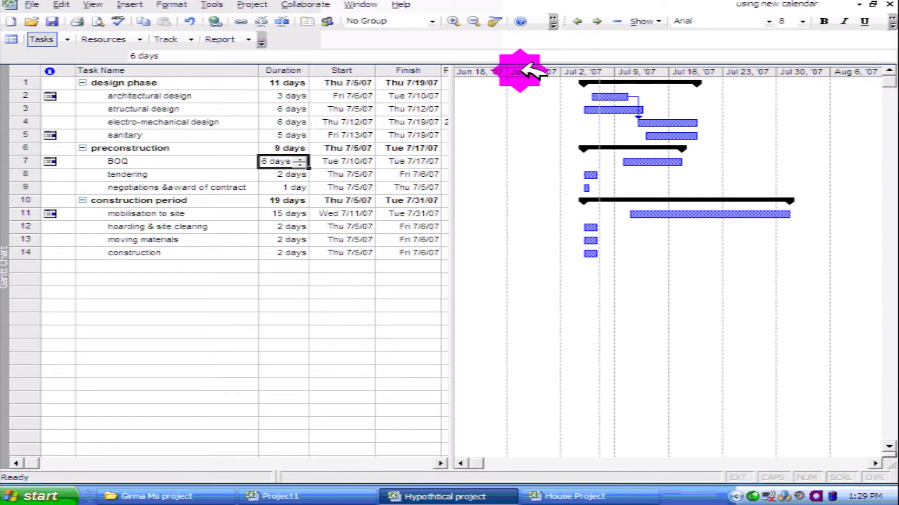
double_click(527, 70)
click(369, 146)
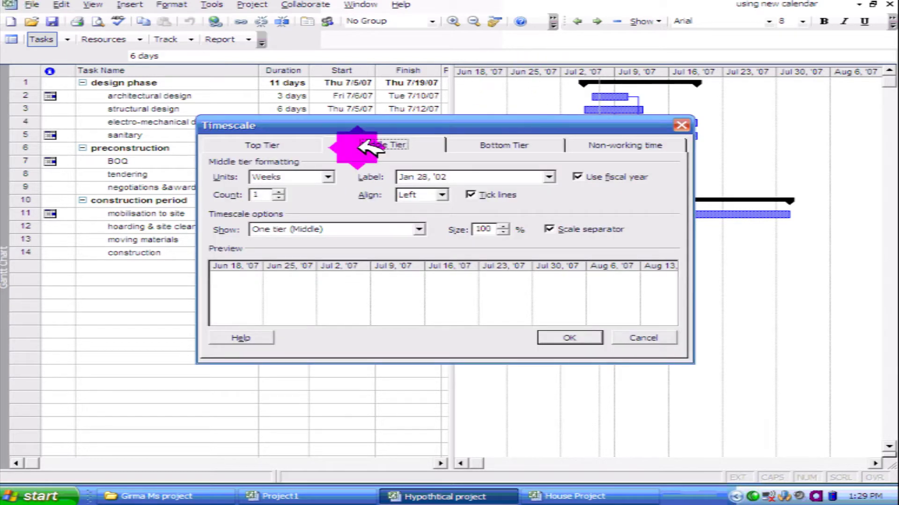
click(688, 138)
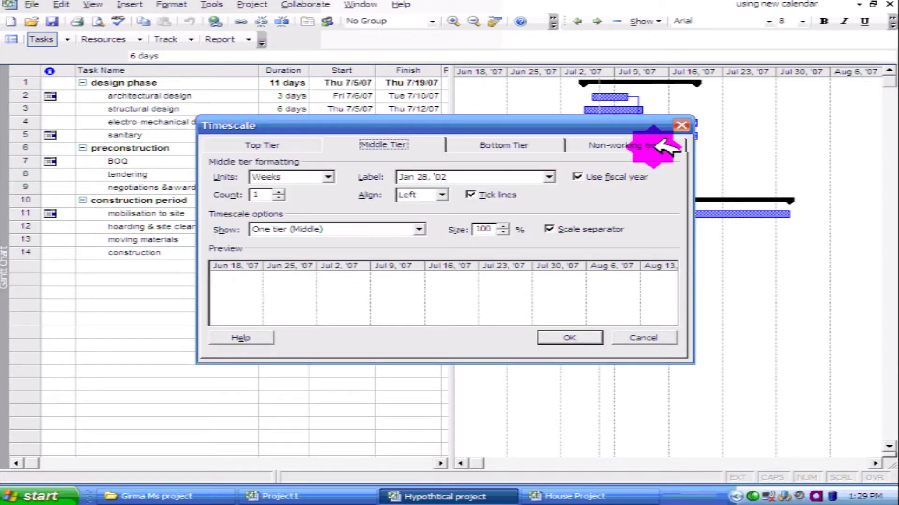
click(682, 125)
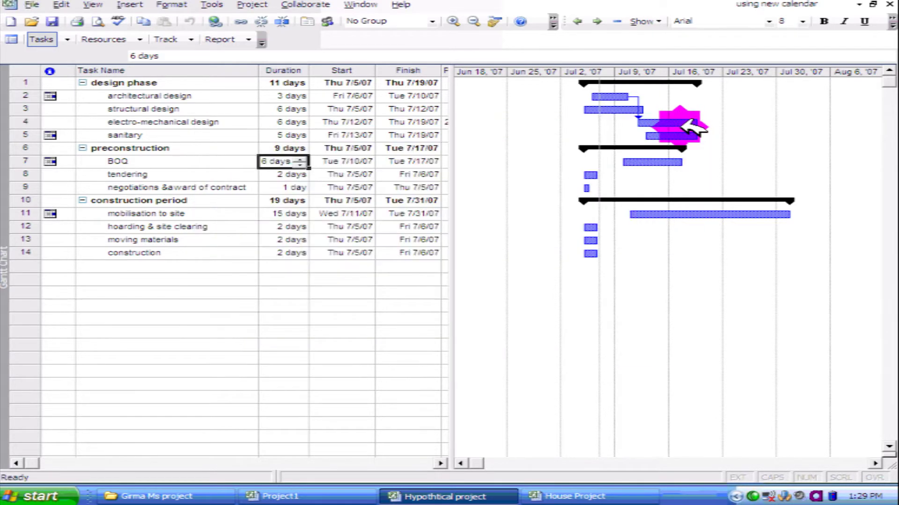
Step: Set the Gantt chart timescale to show three tiers (Top, Middle, Bottom) and apply it
right_click(567, 72)
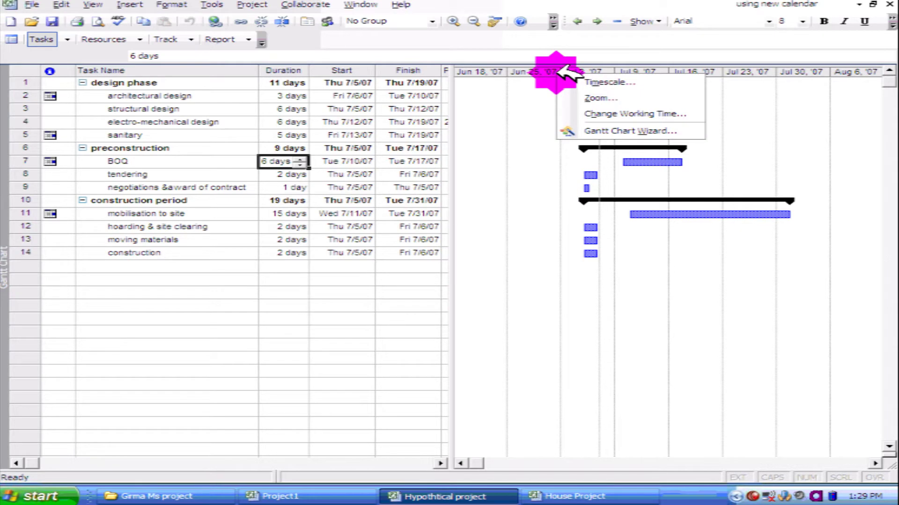
click(604, 83)
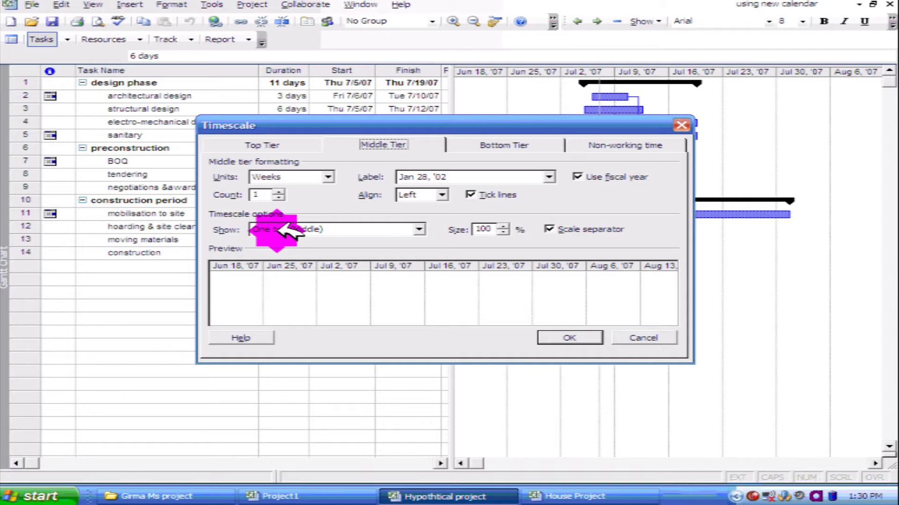
click(423, 229)
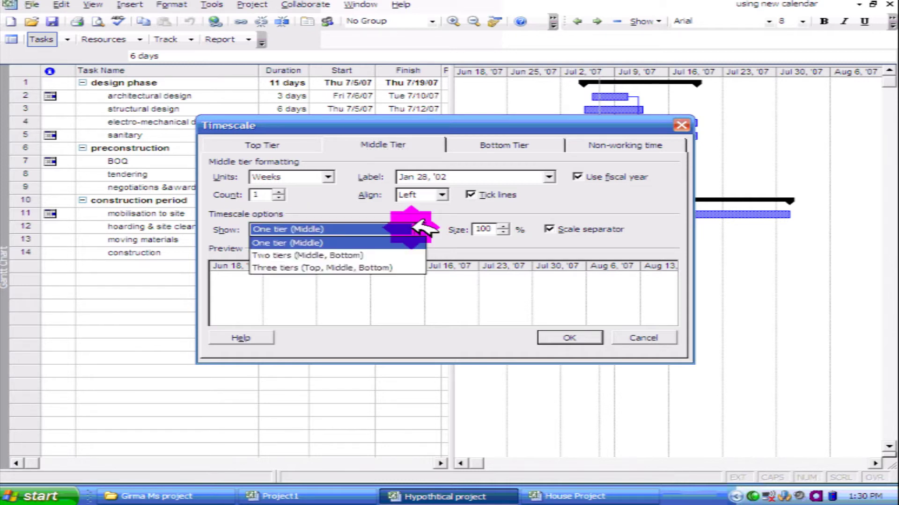
click(355, 267)
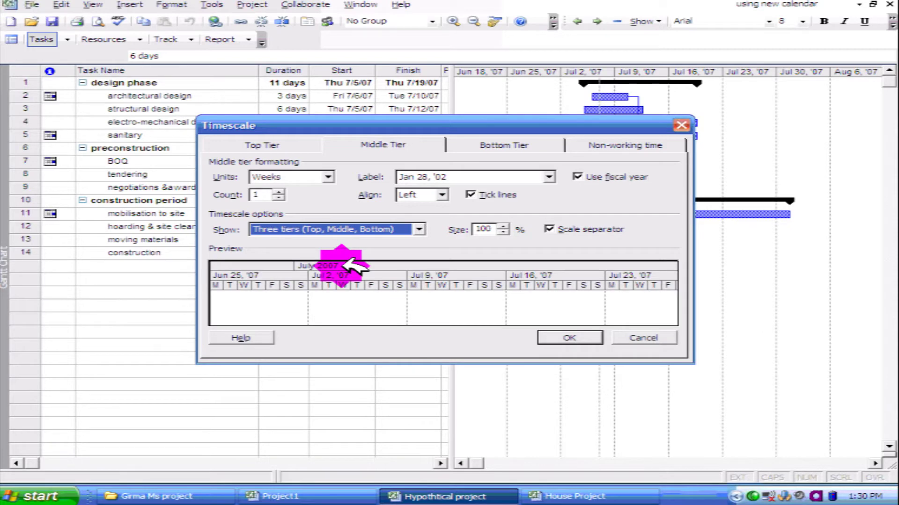
click(570, 337)
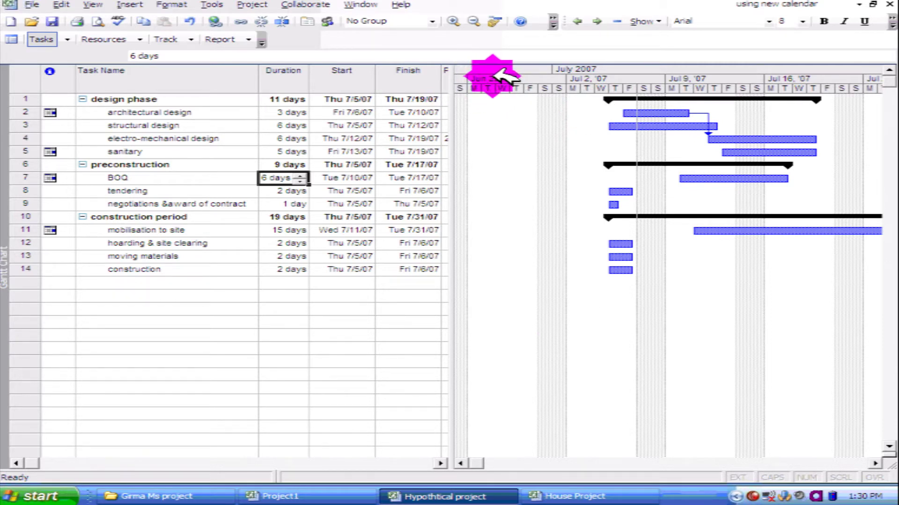
Step: Set the units of the timescale's bottom tier to Weeks
right_click(582, 66)
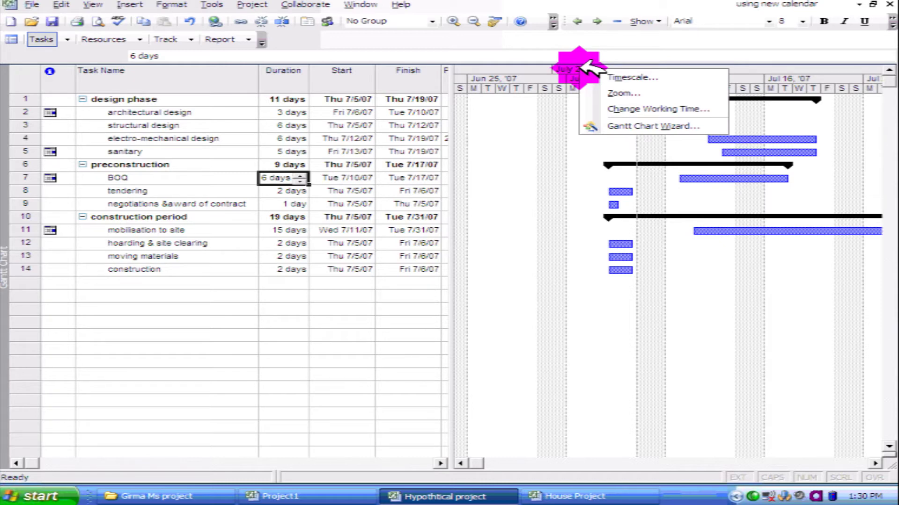
click(608, 77)
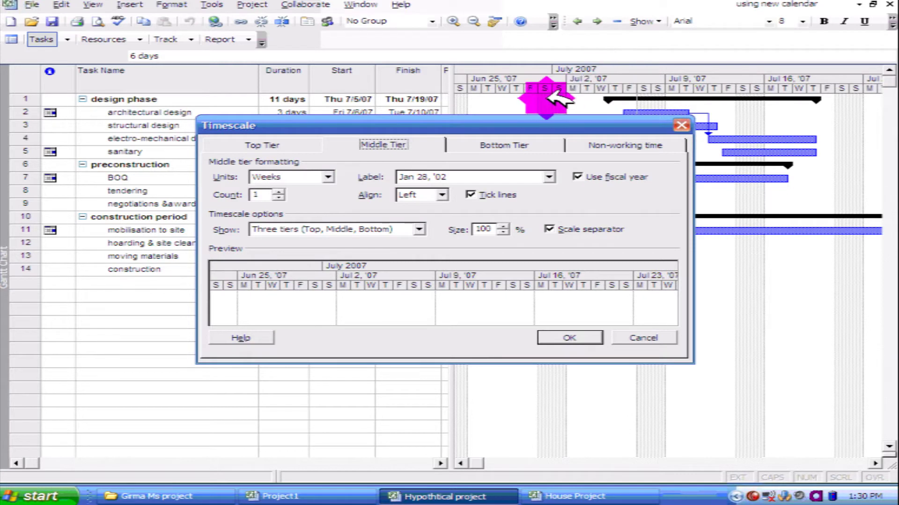
click(333, 176)
click(499, 145)
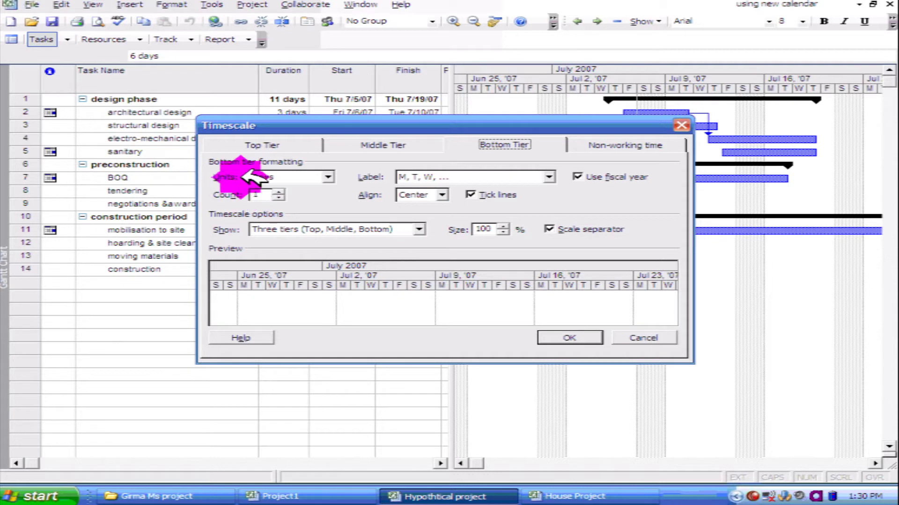
click(327, 177)
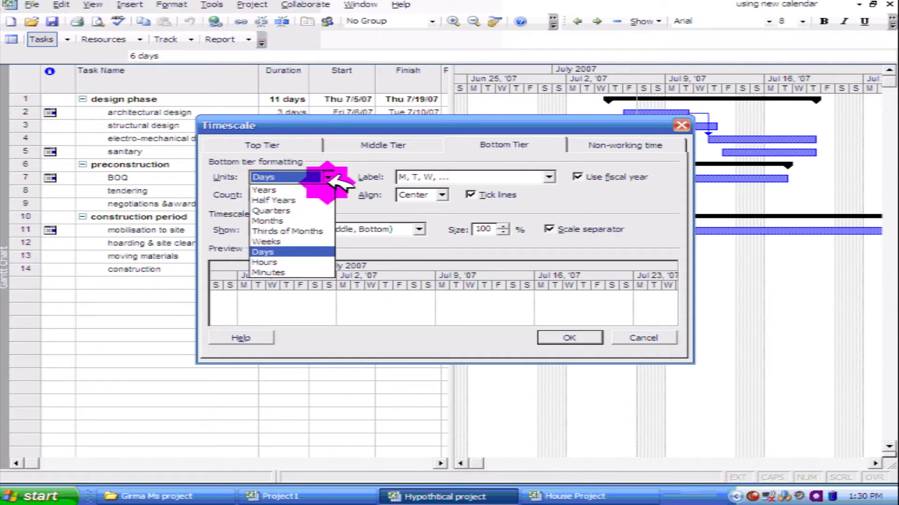
click(264, 241)
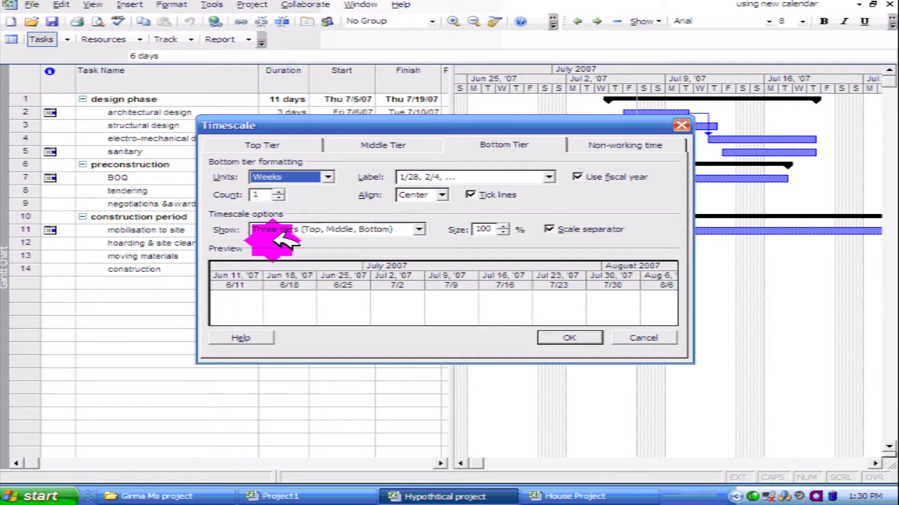
Step: Set the timescale's middle tier units to Months and the top tier units to Years, and apply the changes
click(387, 144)
click(325, 176)
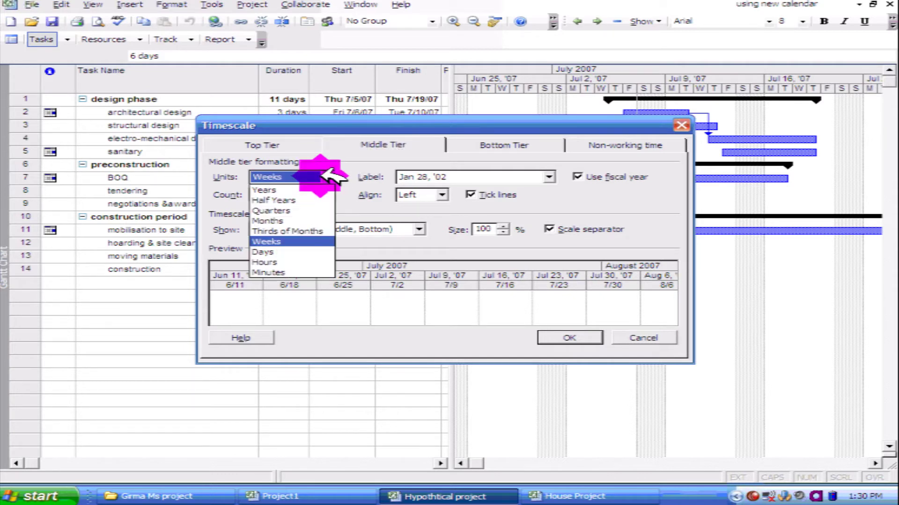
click(271, 220)
click(297, 142)
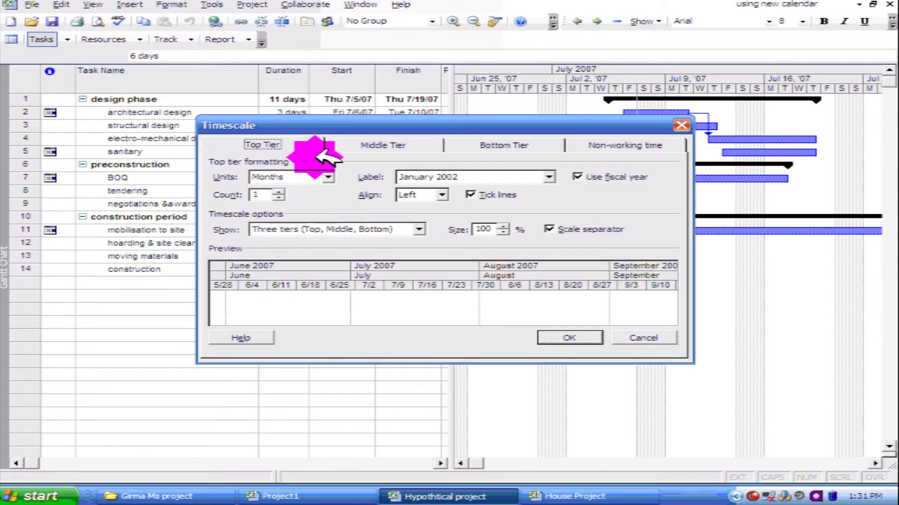
click(276, 177)
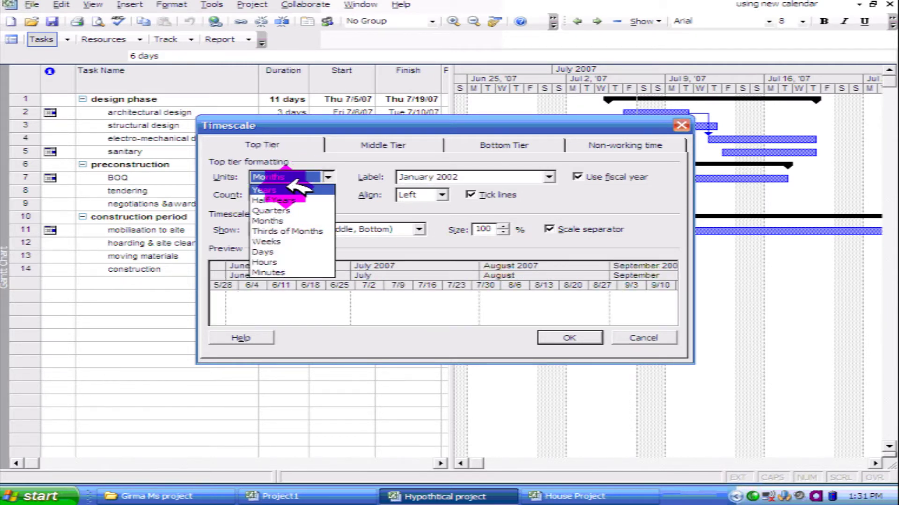
click(299, 189)
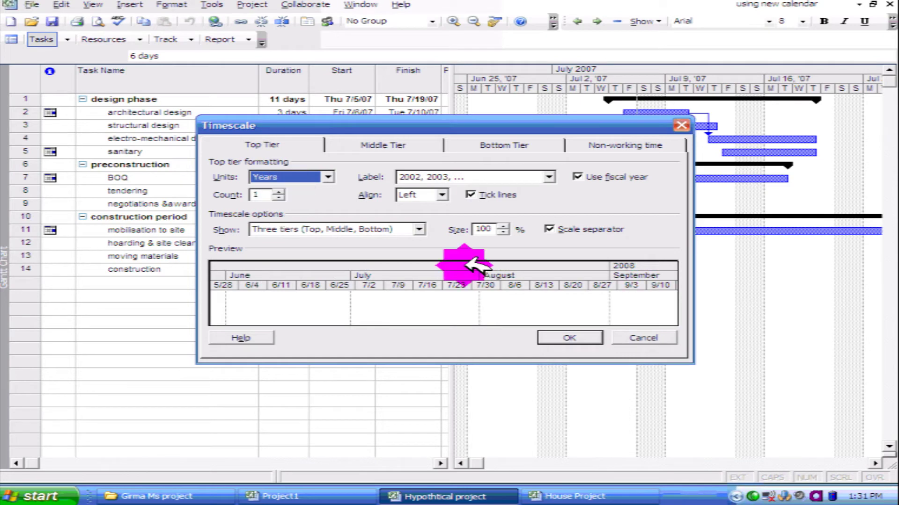
click(571, 337)
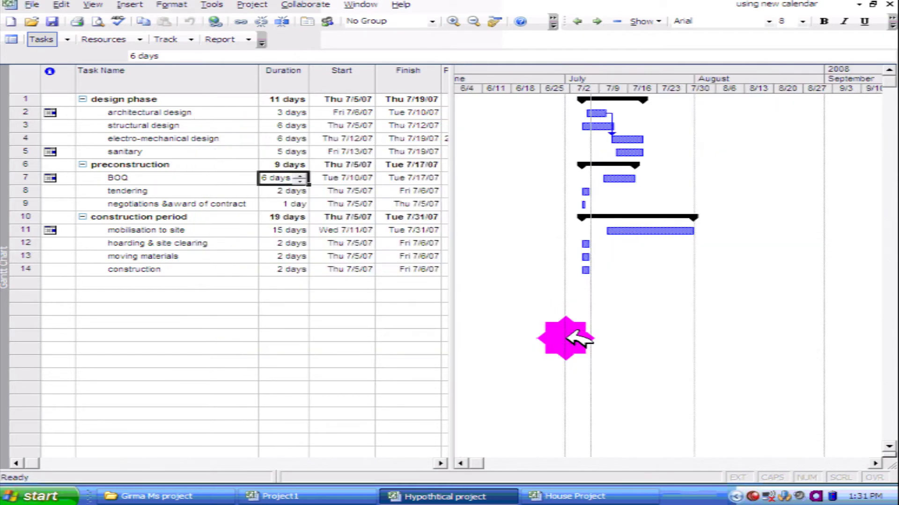
click(678, 160)
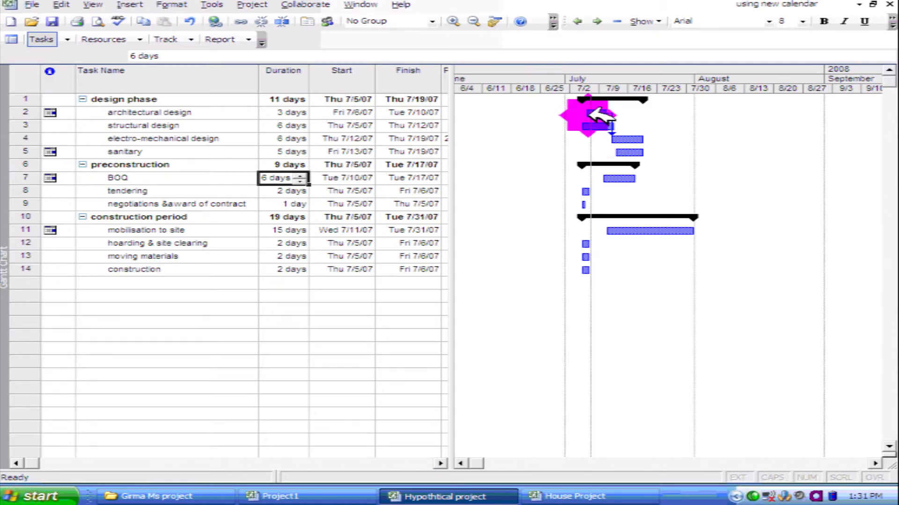
mouse_move(591, 112)
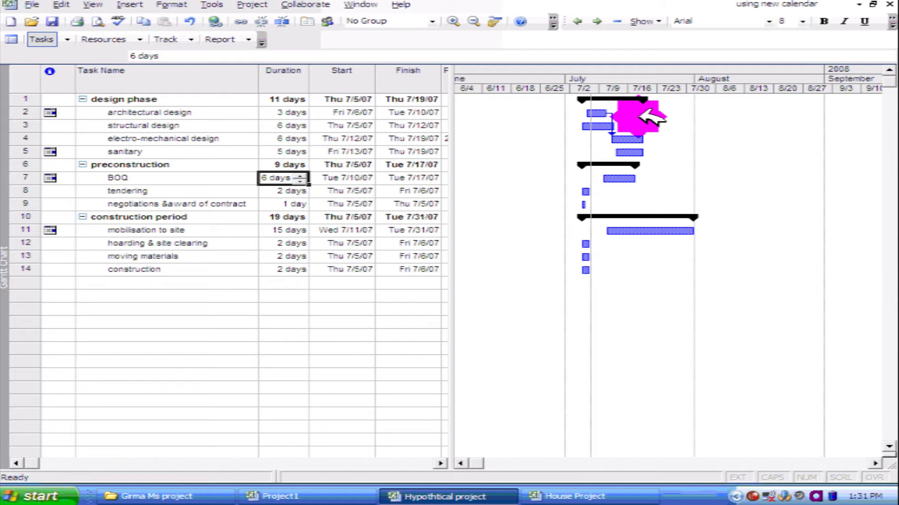
click(287, 165)
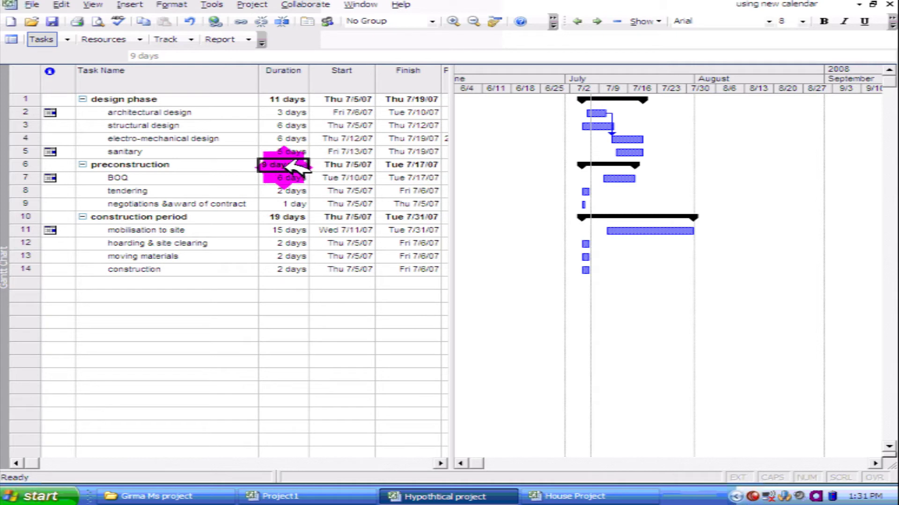
double_click(286, 164)
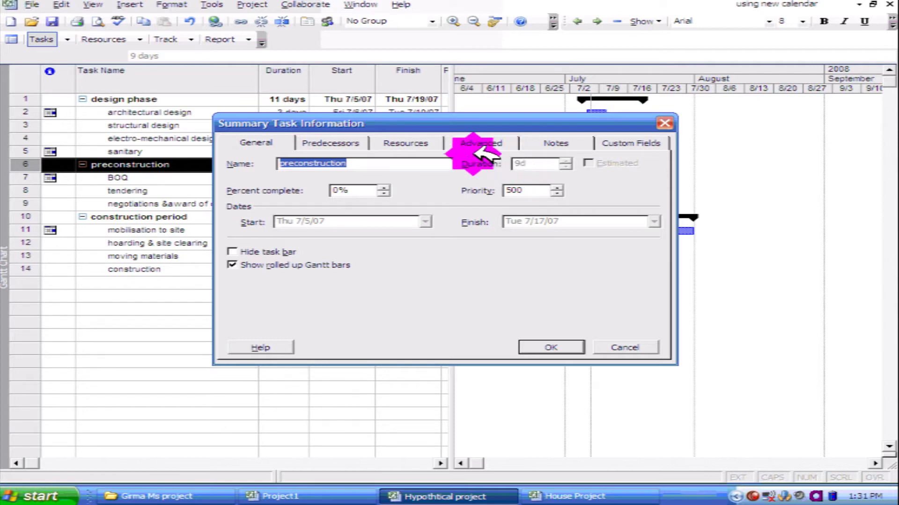
click(664, 123)
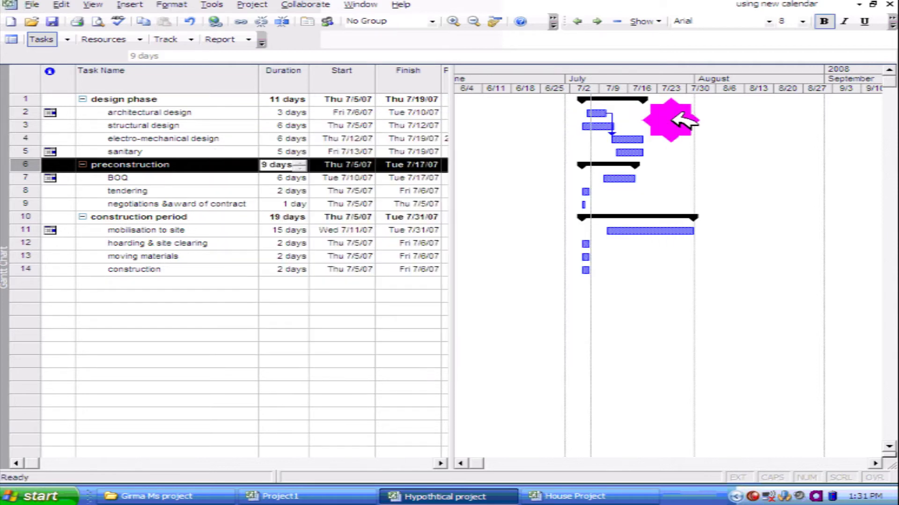
Step: Set the duration of the sanitary task to 2 months, allowing it to start before the project start date
click(295, 152)
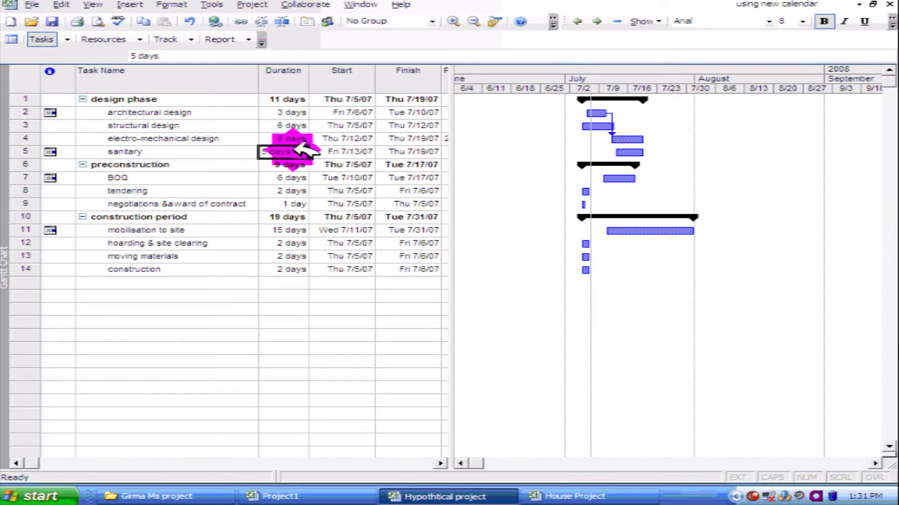
click(305, 149)
click(305, 148)
text(15)
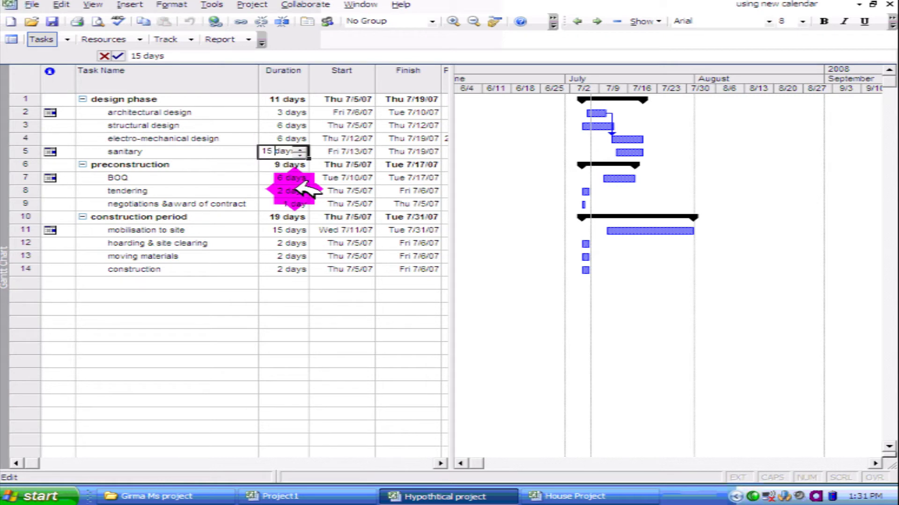
key(Right)
key(Right)
key(Right)
key(Right)
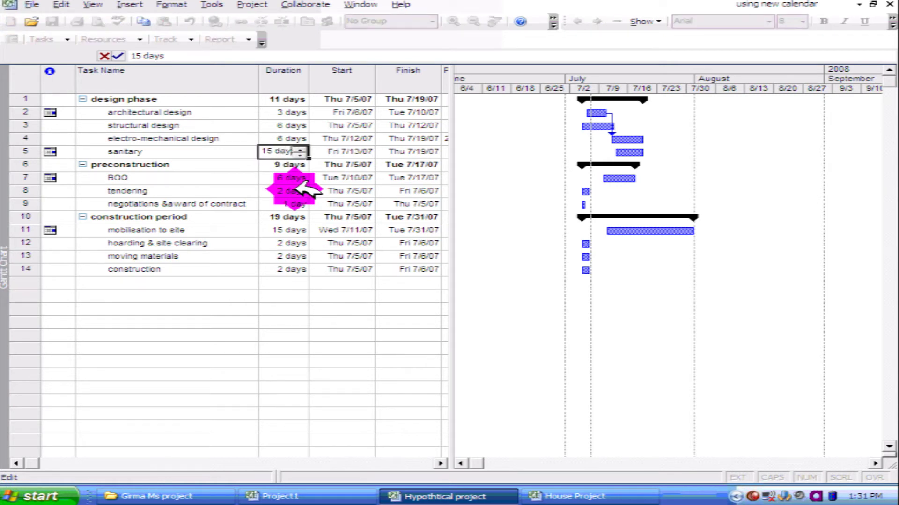
key(BackSpace)
key(BackSpace)
key(BackSpace)
key(BackSpace)
key(BackSpace)
key(BackSpace)
key(BackSpace)
text(2months)
key(Return)
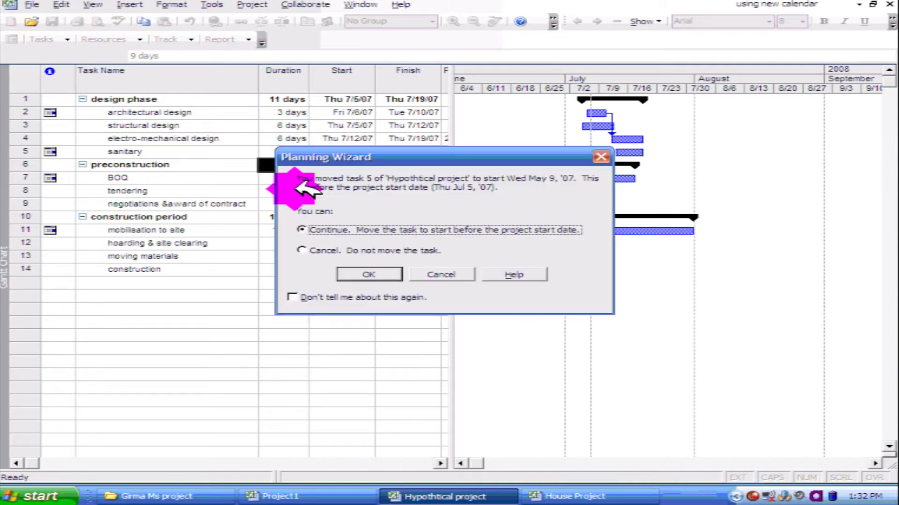
click(372, 275)
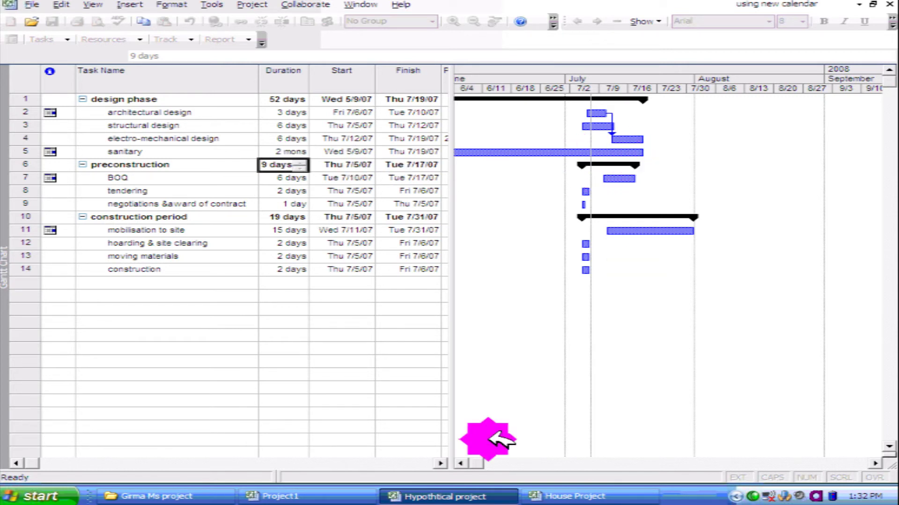
Step: Set the units of the Gantt chart timescale's bottom tier to Days
click(460, 463)
click(461, 463)
click(461, 463)
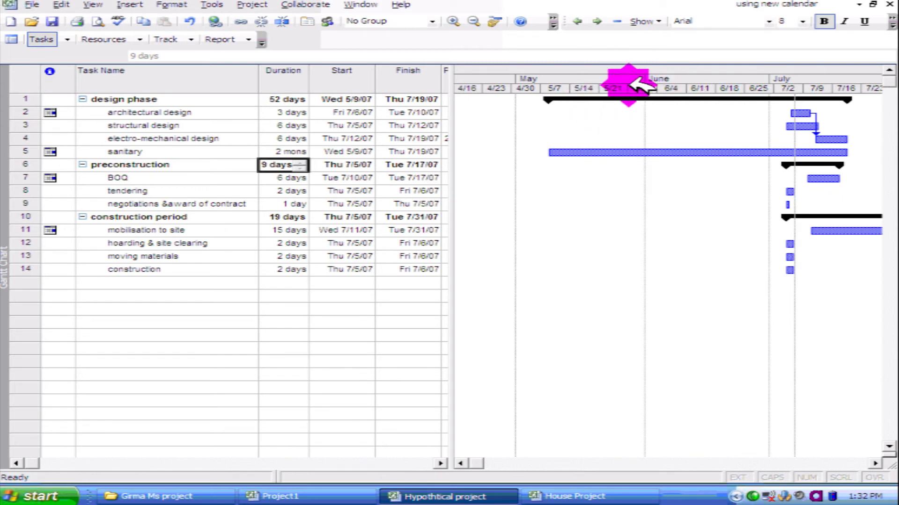
right_click(649, 87)
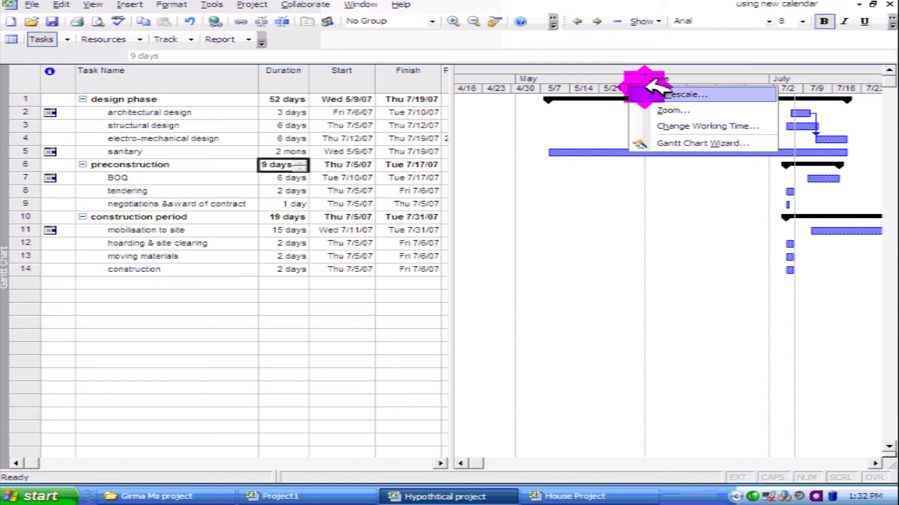
click(669, 92)
click(522, 144)
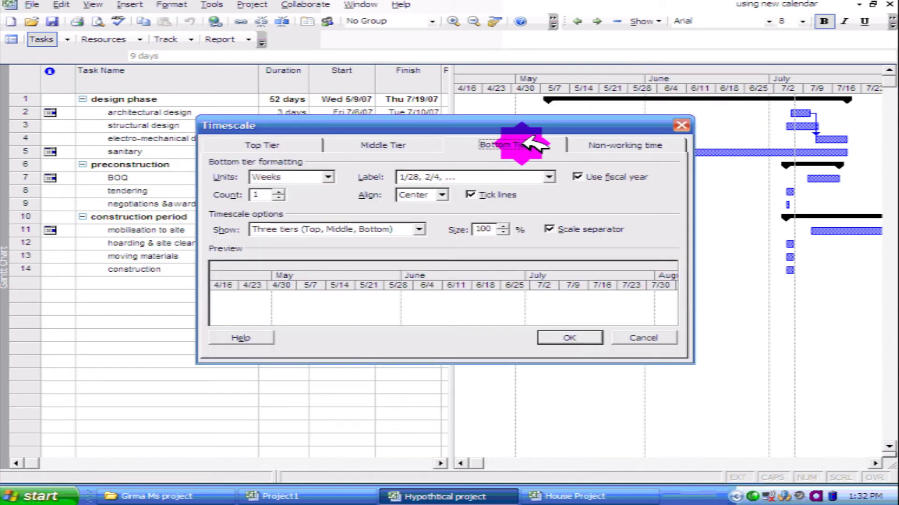
click(328, 177)
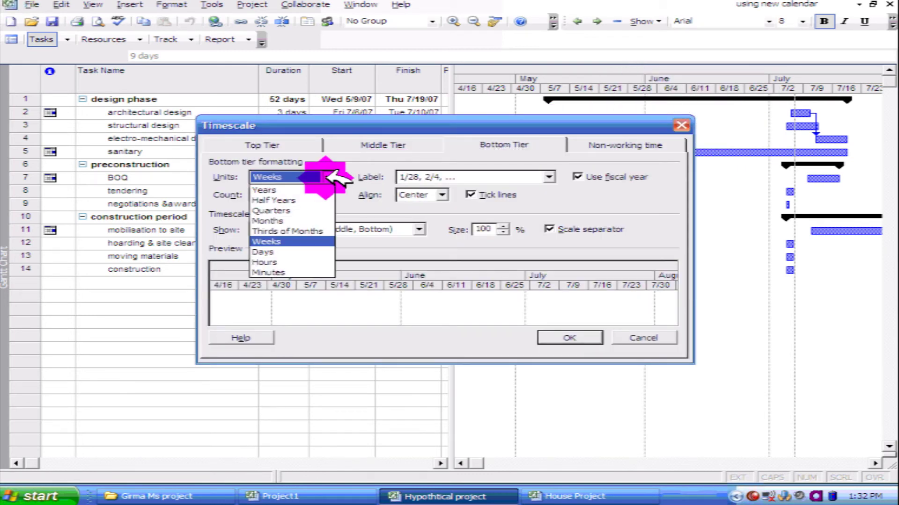
click(280, 251)
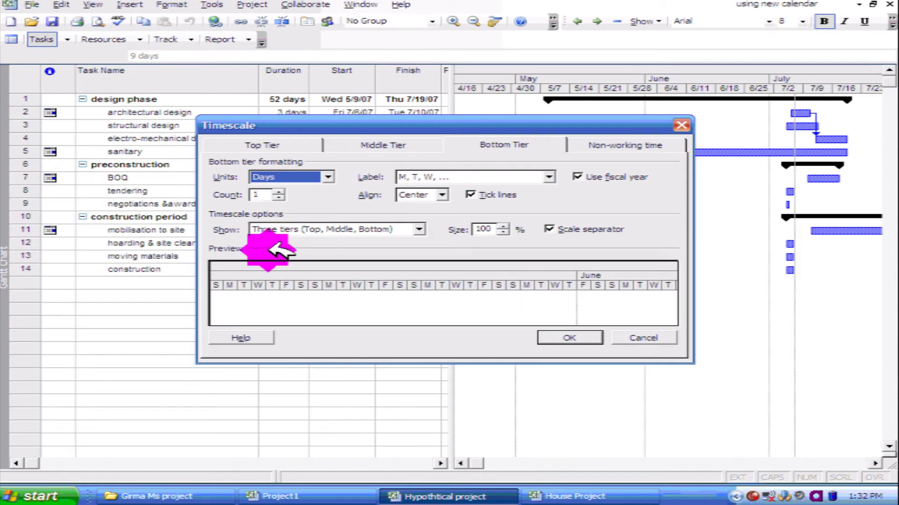
Step: Set the timescale's middle tier units to Weeks and the top tier units to Months, and apply the changes
click(407, 143)
click(322, 178)
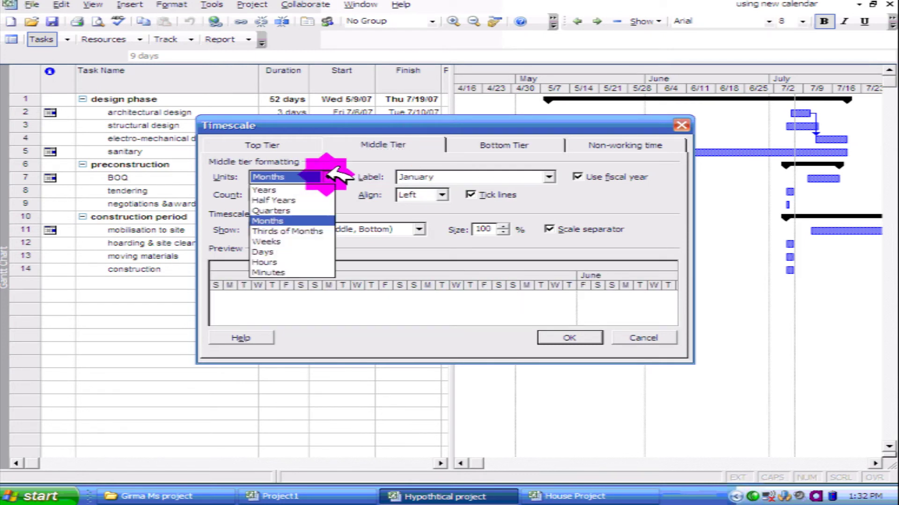
click(280, 241)
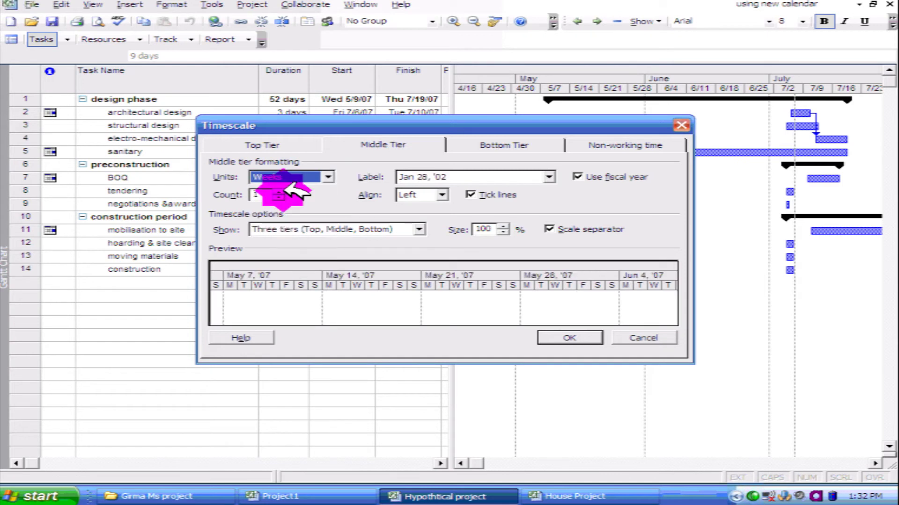
click(292, 144)
click(318, 177)
click(279, 220)
click(584, 335)
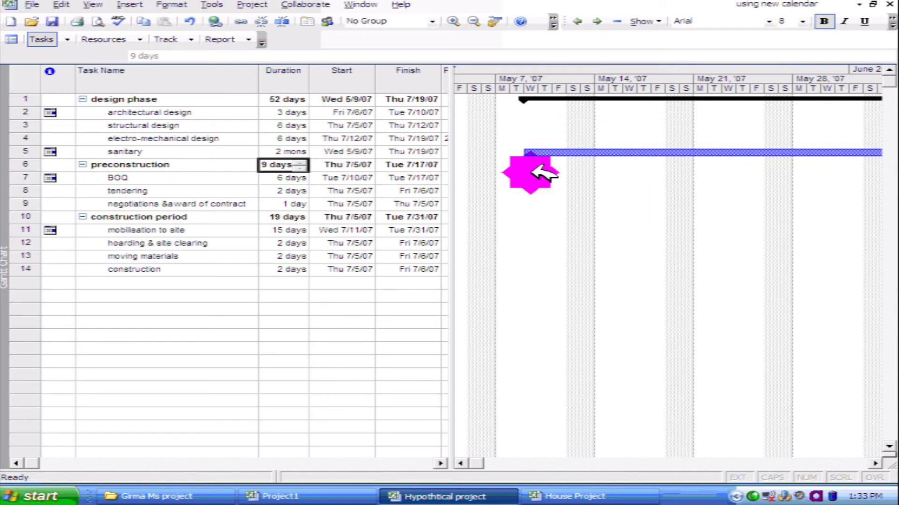
Step: Set the timescale's top tier units to Years with the label format "2002, 2003, ..."
click(298, 152)
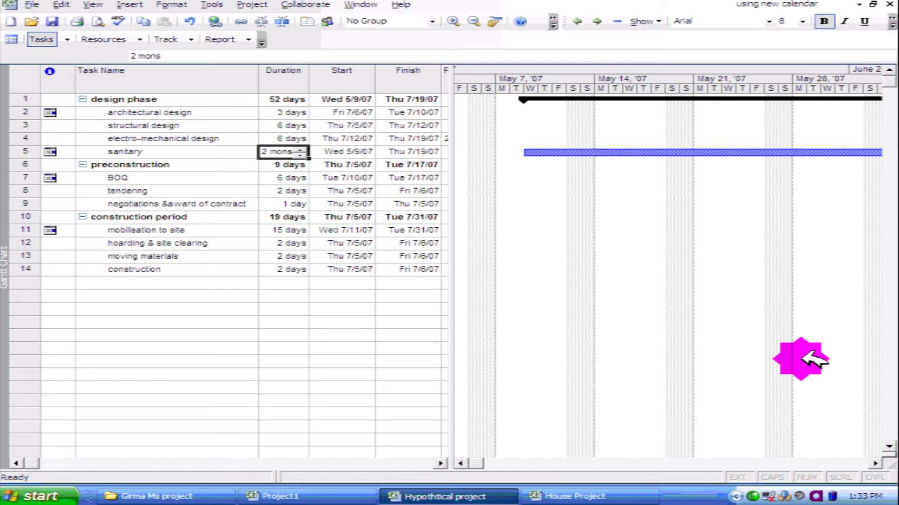
click(875, 463)
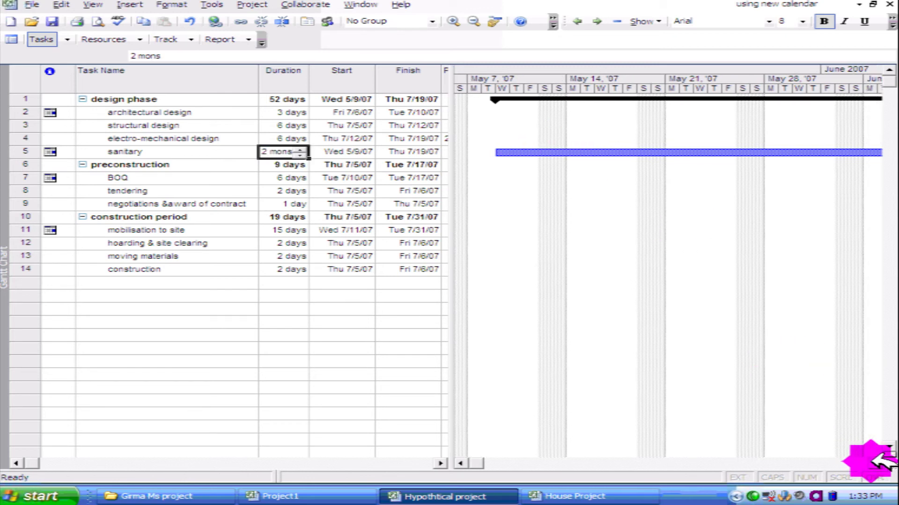
drag(874, 462, 875, 462)
drag(875, 463, 875, 462)
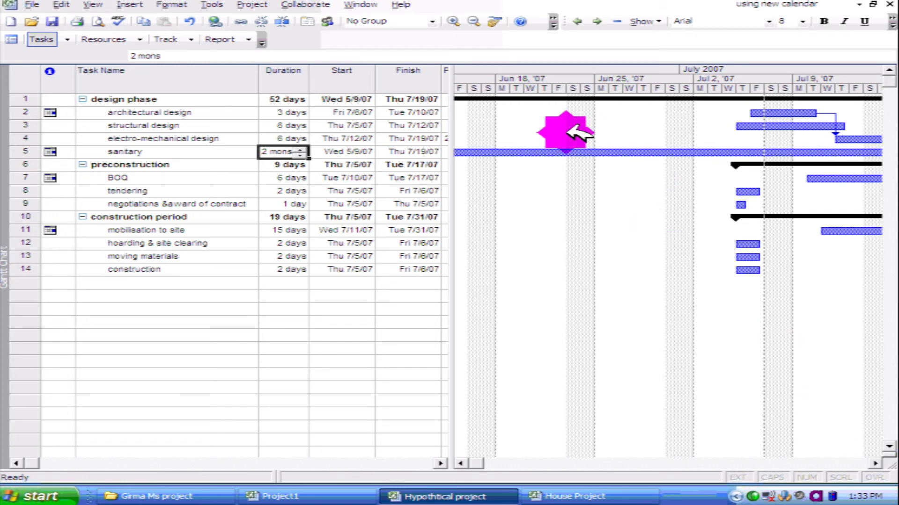
right_click(577, 74)
click(593, 80)
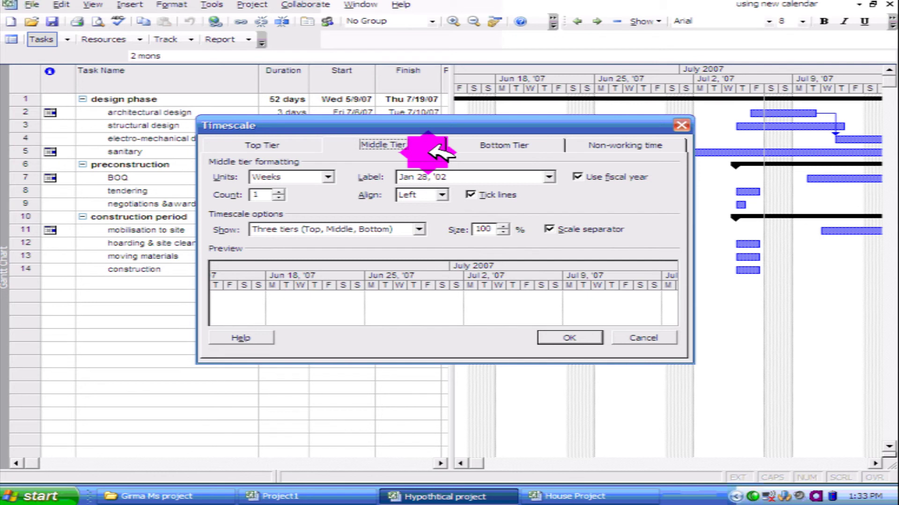
click(296, 143)
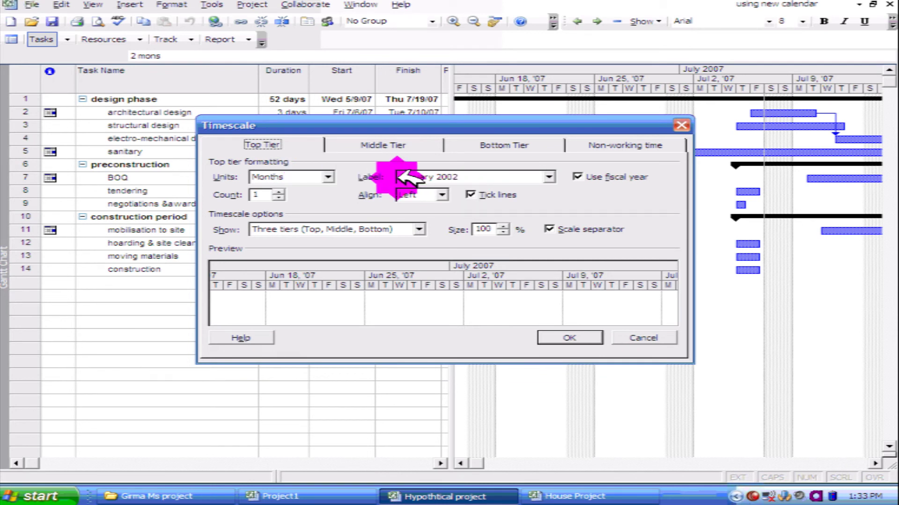
click(548, 177)
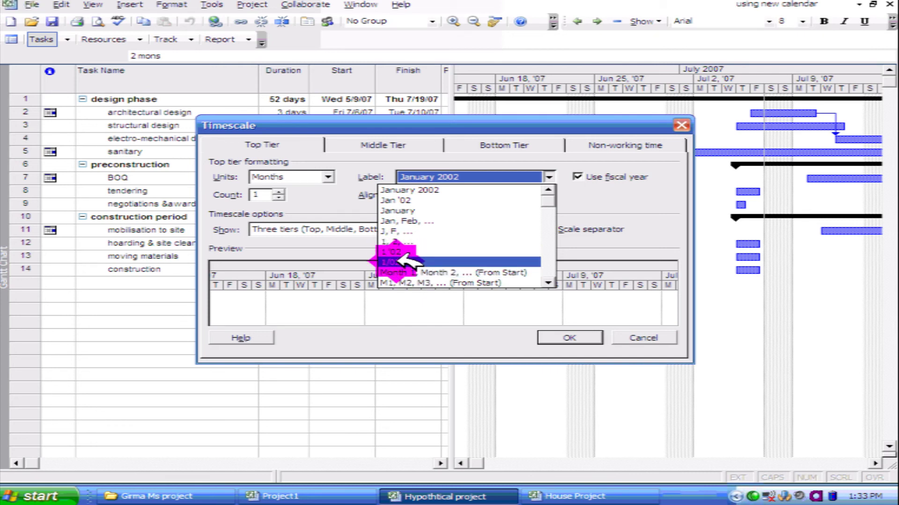
click(327, 177)
click(307, 186)
click(550, 177)
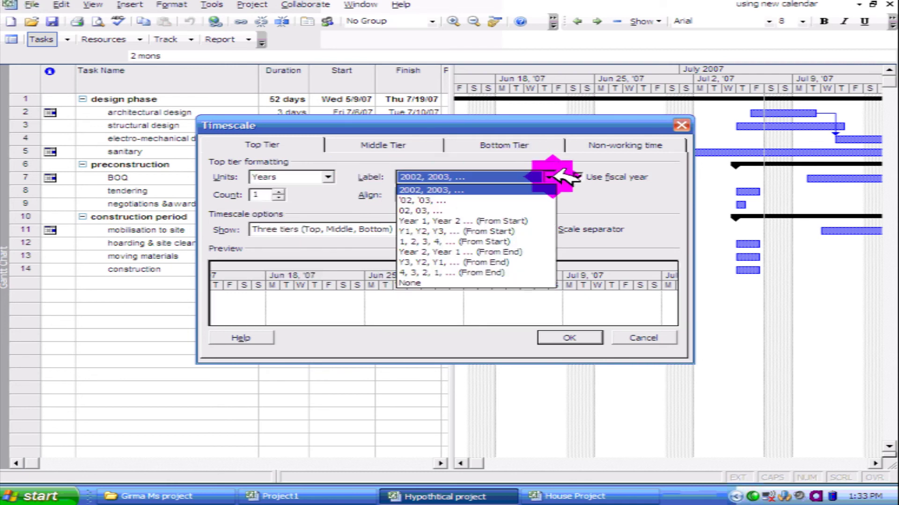
click(423, 189)
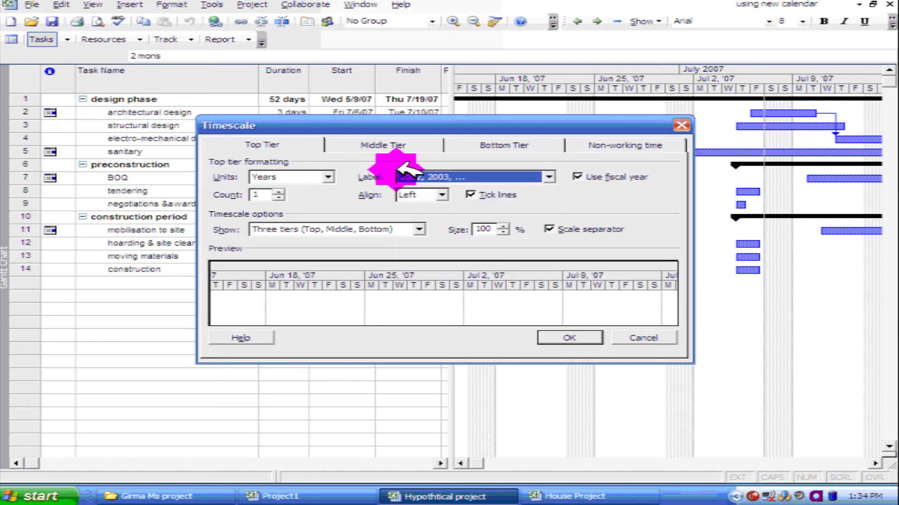
Step: Keep the middle tier in Weeks and set its label format to "Mon January 28"
click(378, 145)
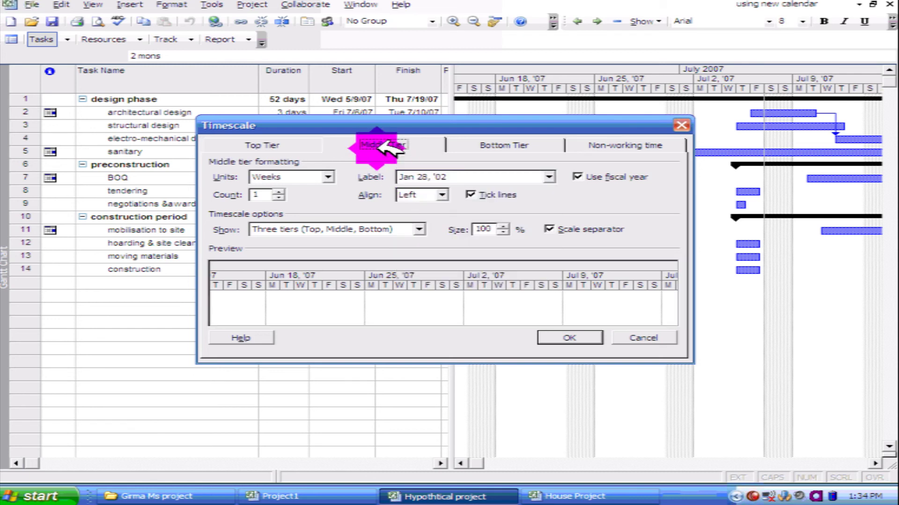
click(328, 177)
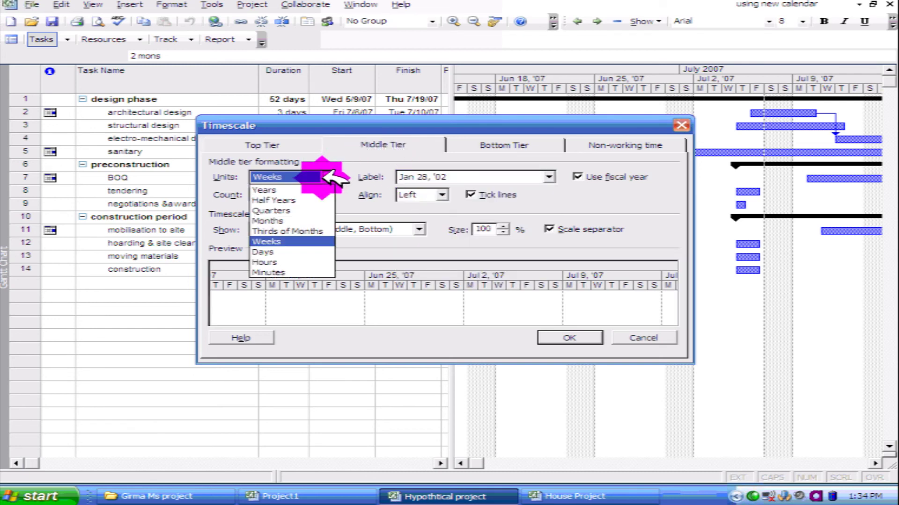
click(328, 177)
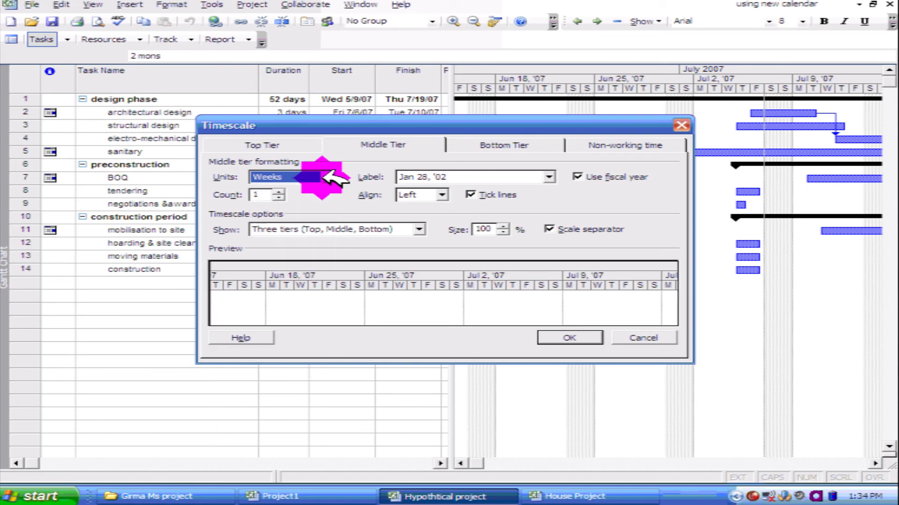
click(548, 177)
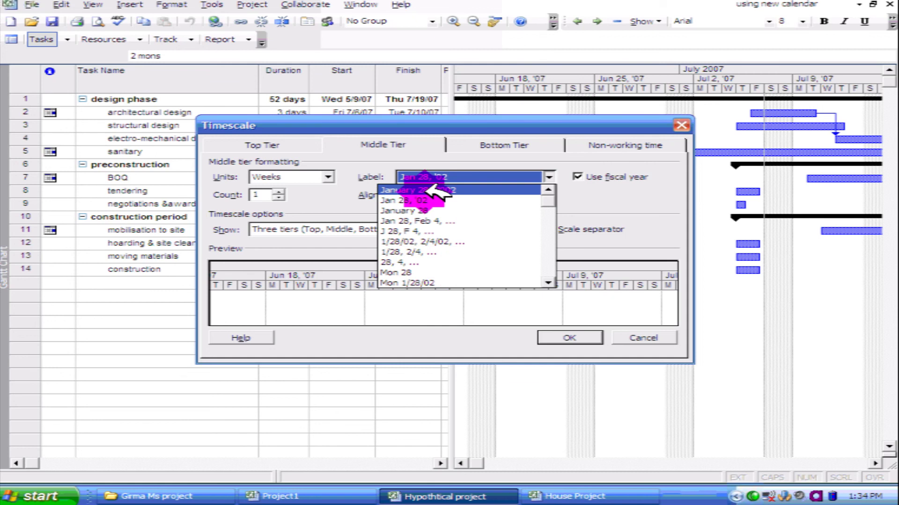
drag(547, 282, 411, 242)
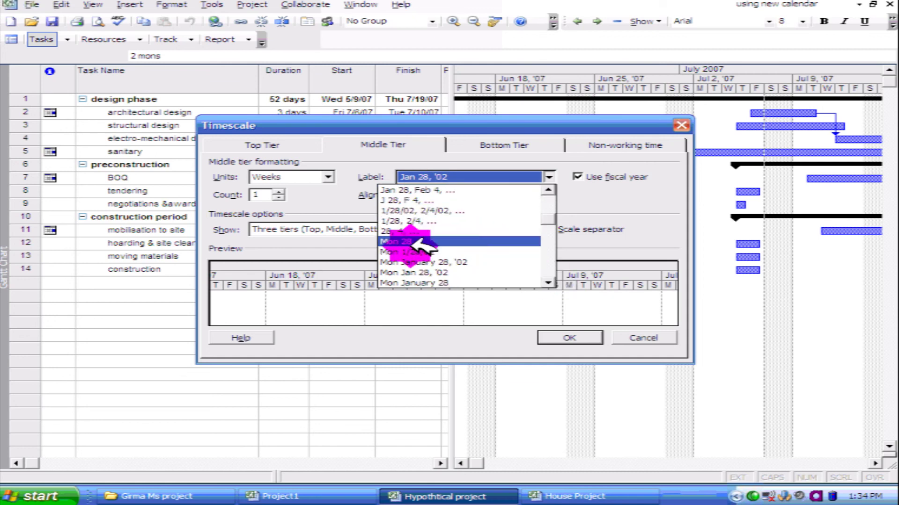
click(409, 283)
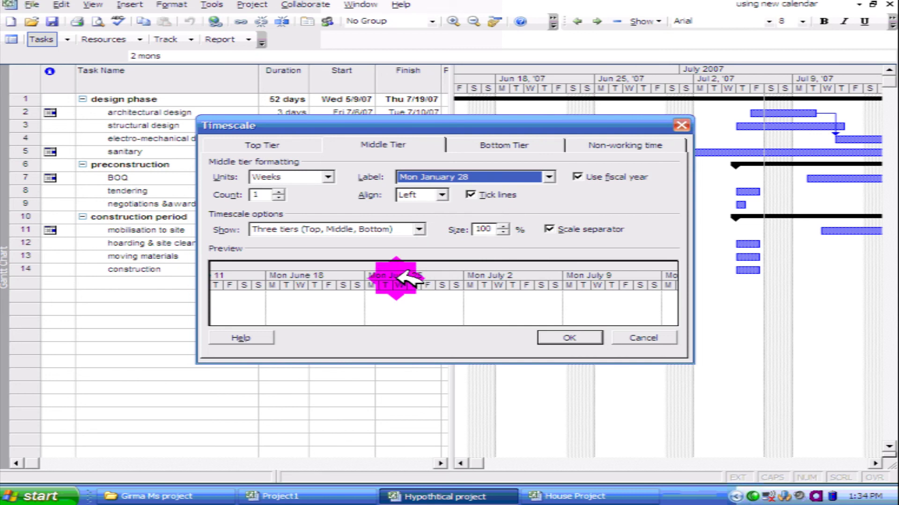
Step: Set the label format of the timescale's bottom tier to full day names, "Monday, Tuesday, ..."
click(497, 146)
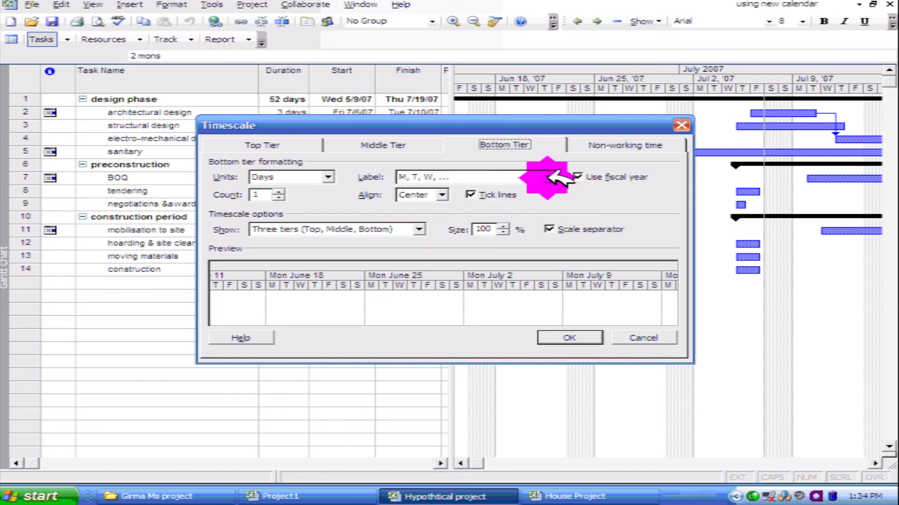
click(554, 178)
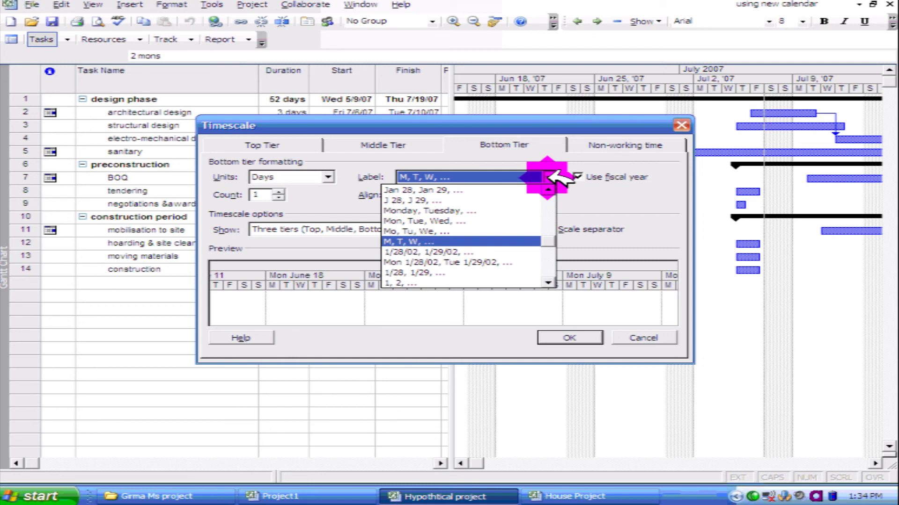
click(461, 190)
drag(461, 190, 460, 210)
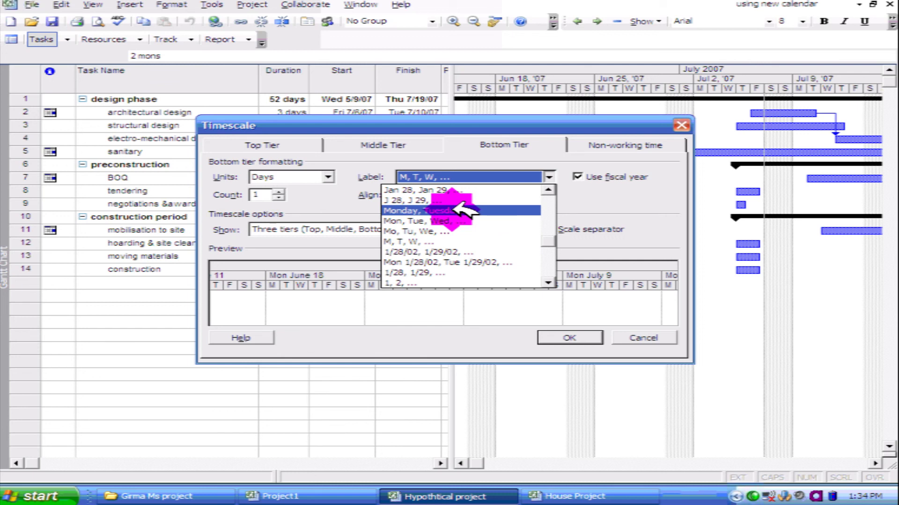
click(456, 211)
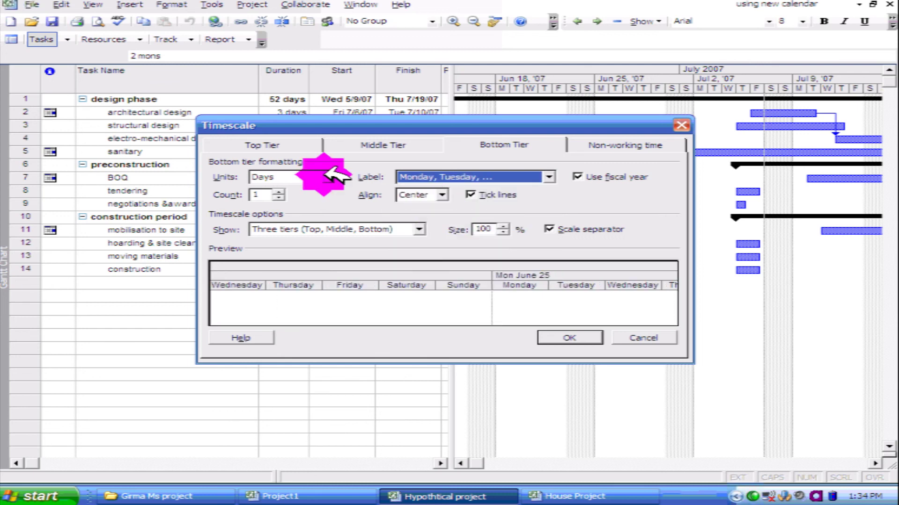
click(361, 144)
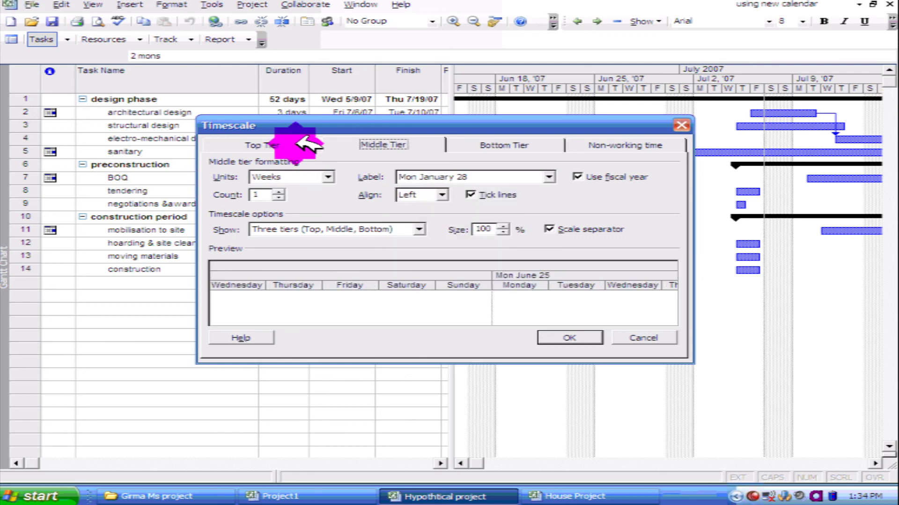